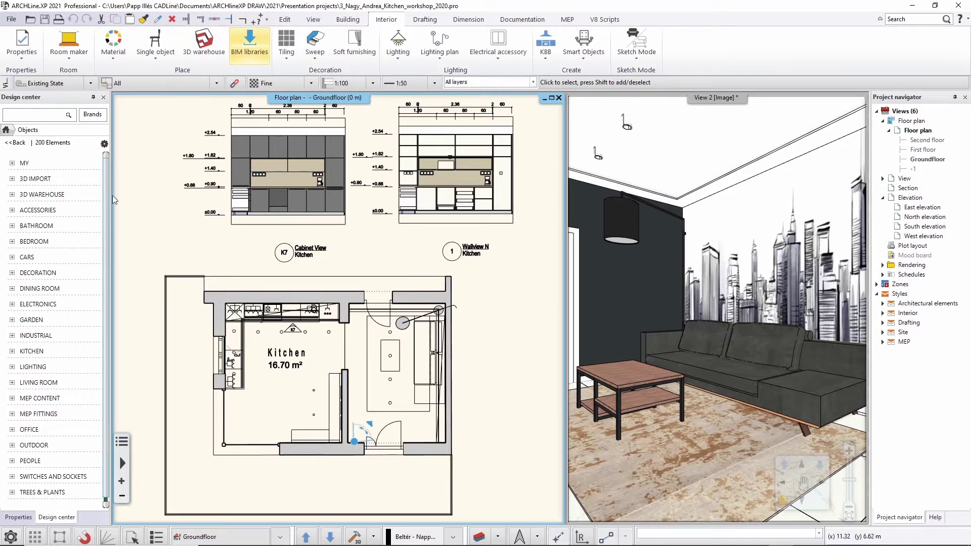
Export the Balena Series subcategory of the Bathroom objects from the object library
left_click(36, 226)
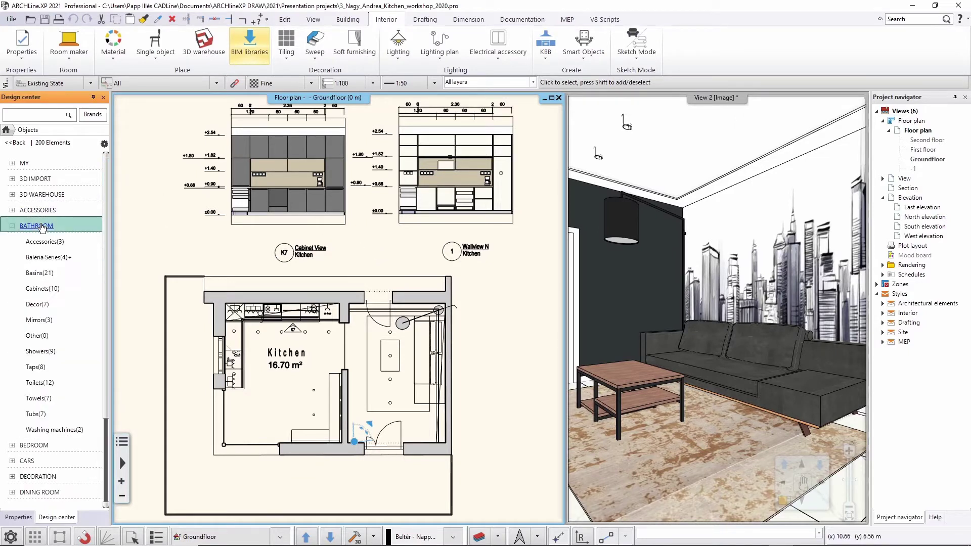
right_click(49, 259)
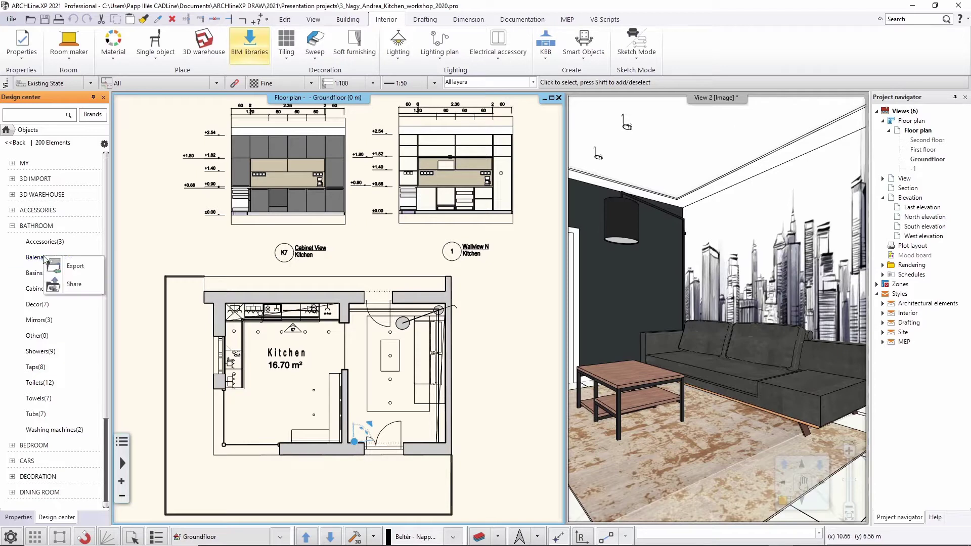
left_click(73, 266)
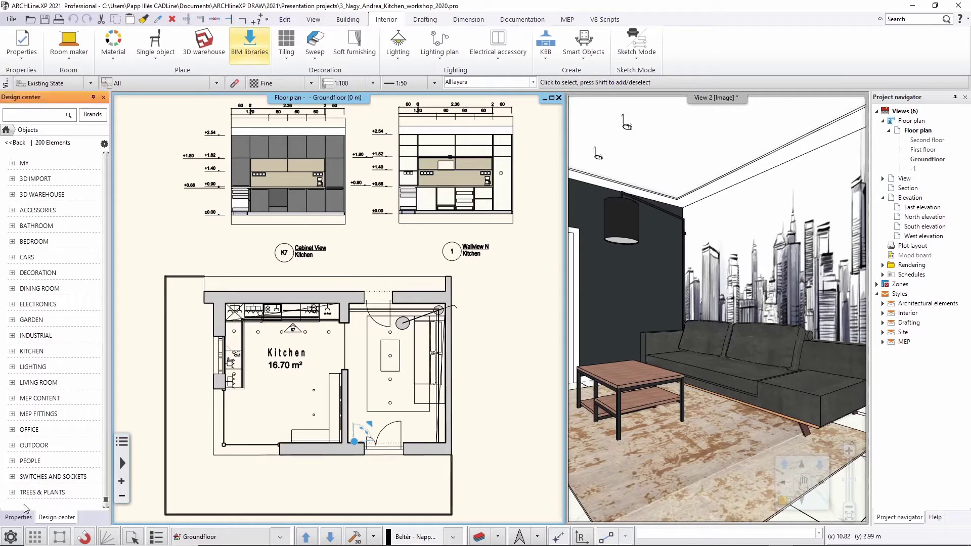
Examine the network share settings for shared styles and objects in the Open and Save options
left_click(10, 537)
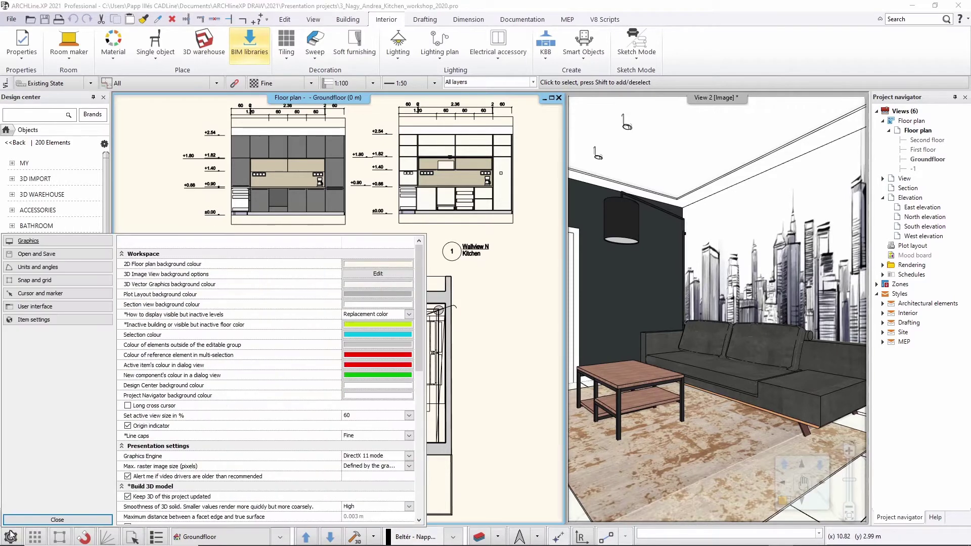
left_click(22, 253)
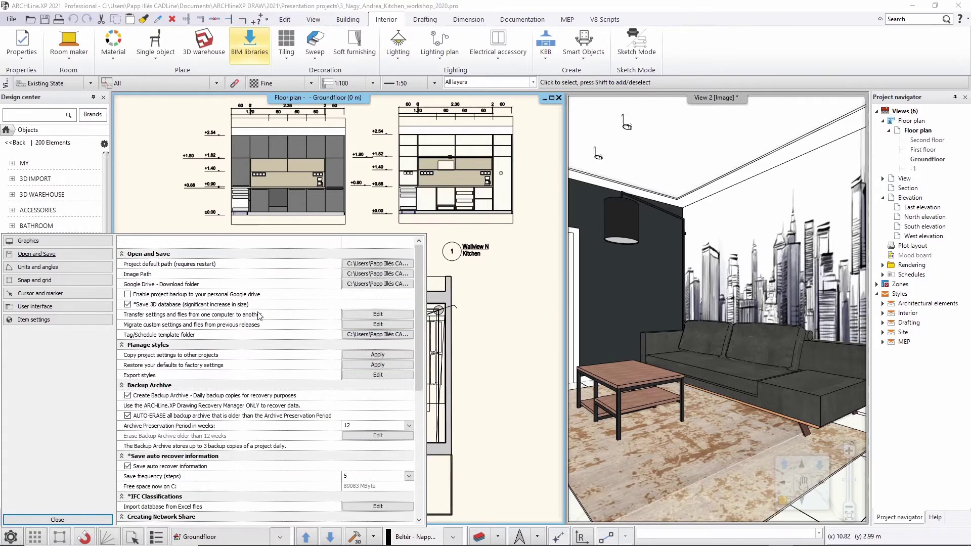
scroll(280, 389, "down", 5)
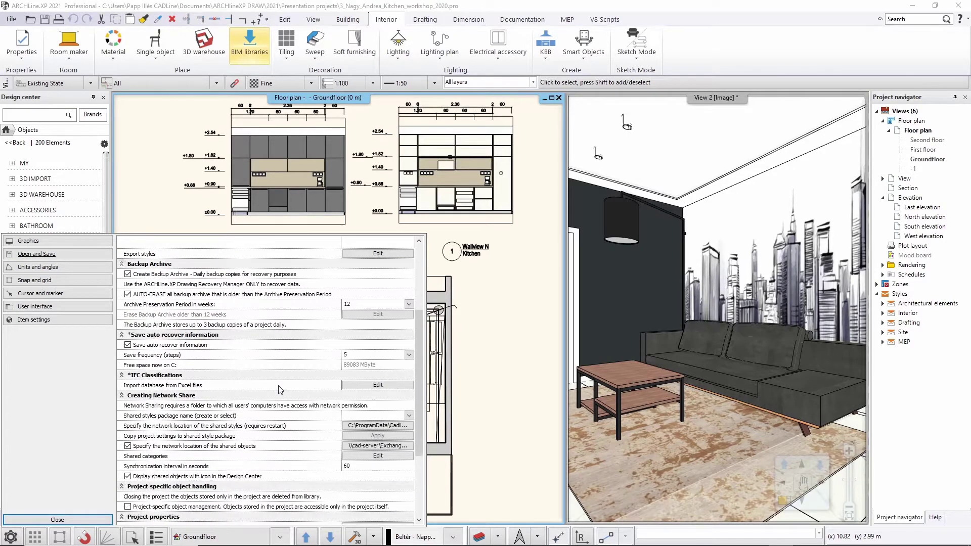
scroll(279, 389, "down", 1)
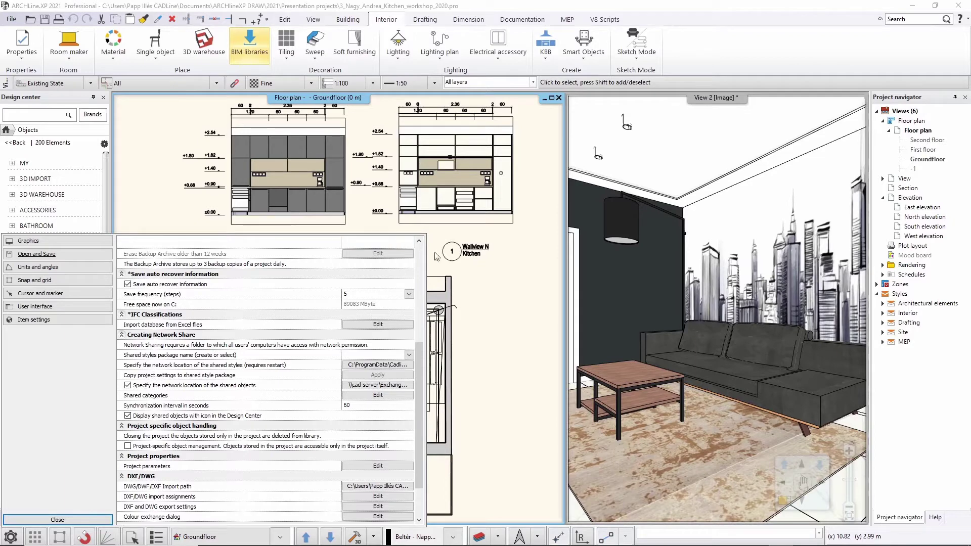
left_click(56, 519)
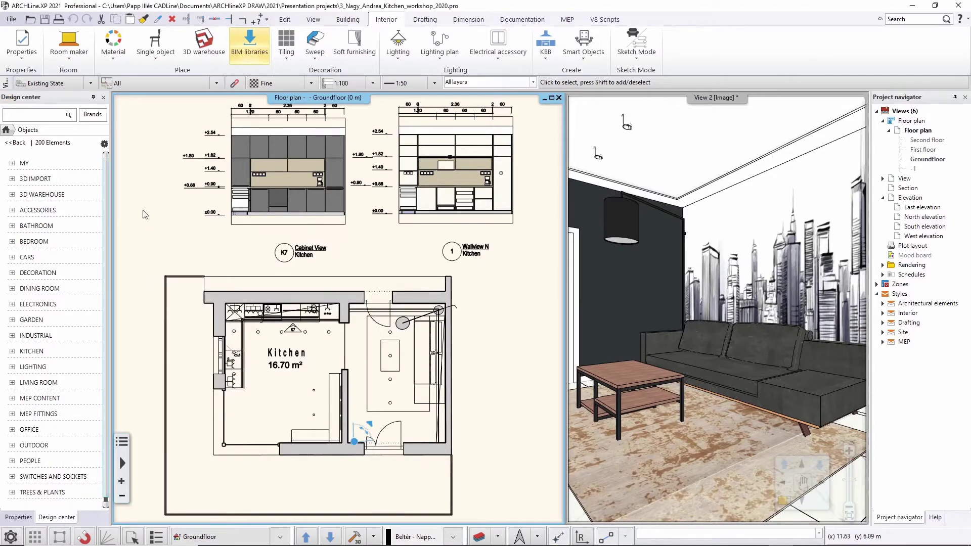
Open the Balena Series subcategory of the Bathroom objects and preview its toilet models
left_click(31, 227)
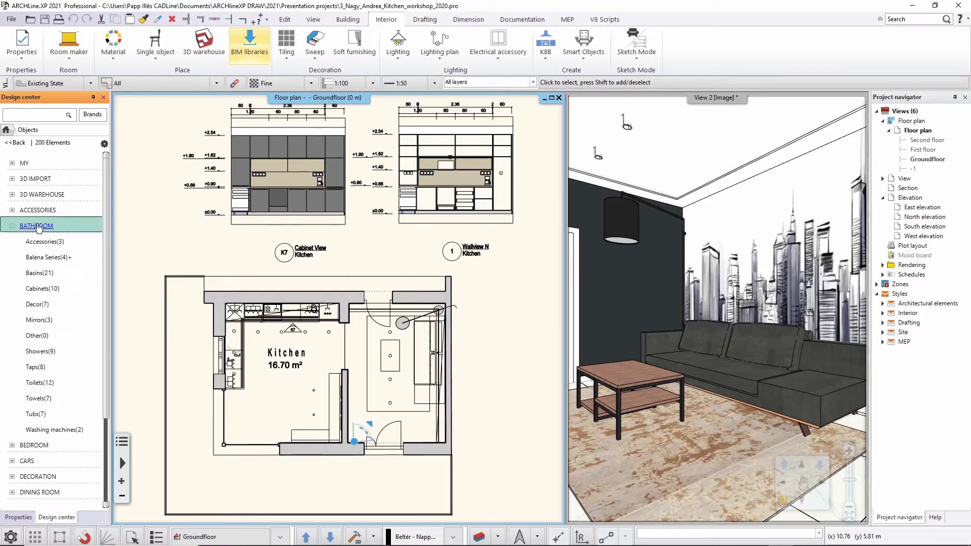
left_click(44, 257)
mouse_move(67, 176)
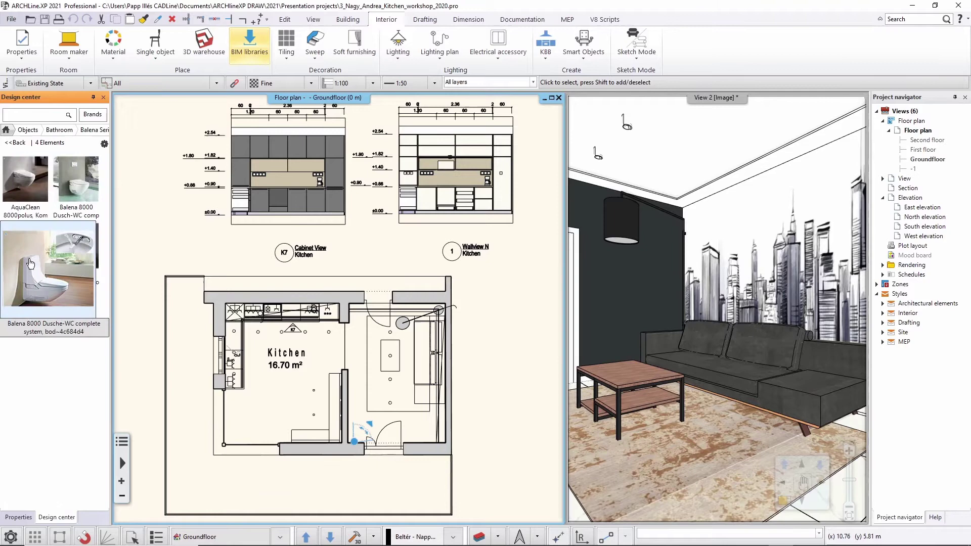
mouse_move(24, 248)
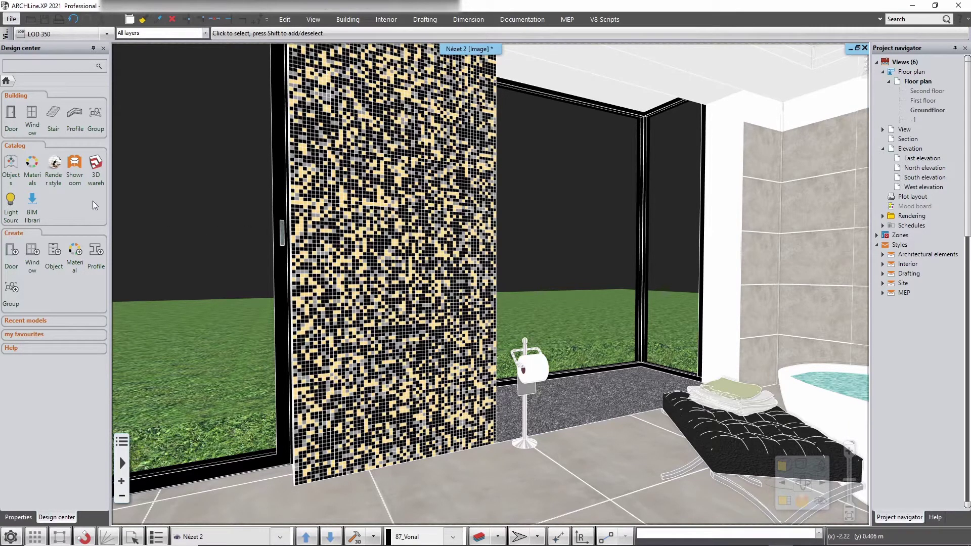
Place the AquaClean 8000 toilet from the Bathroom Balena Series objects on the mosaic wall in the 3D view
left_click(12, 167)
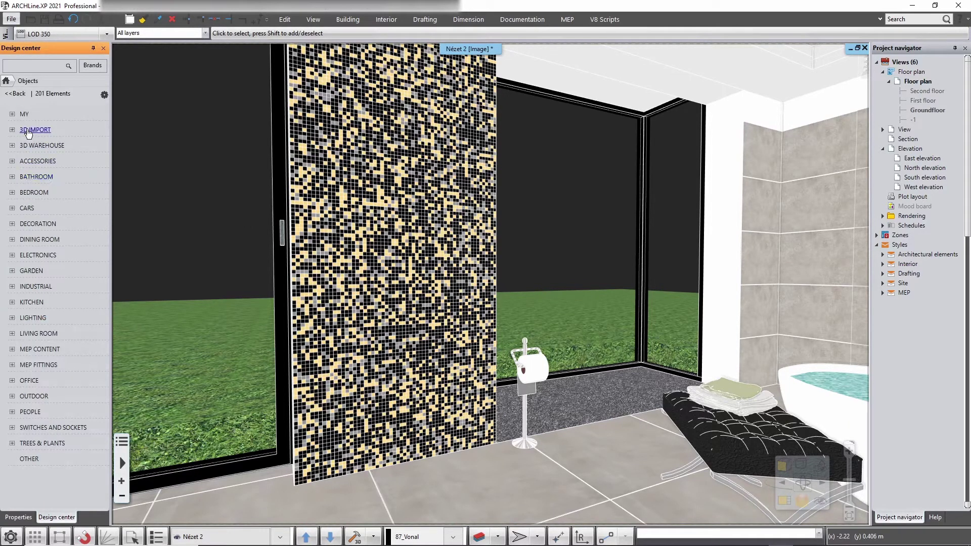
left_click(32, 179)
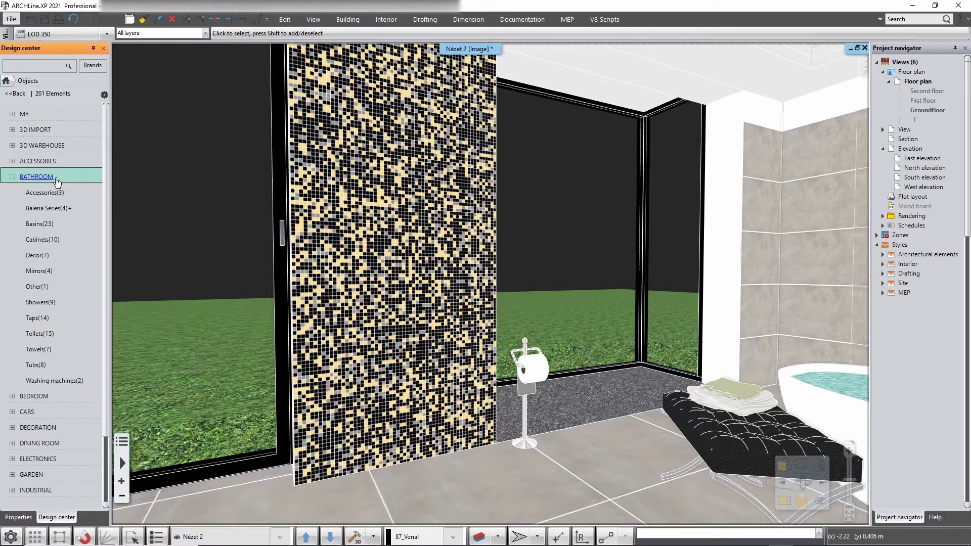
left_click(47, 209)
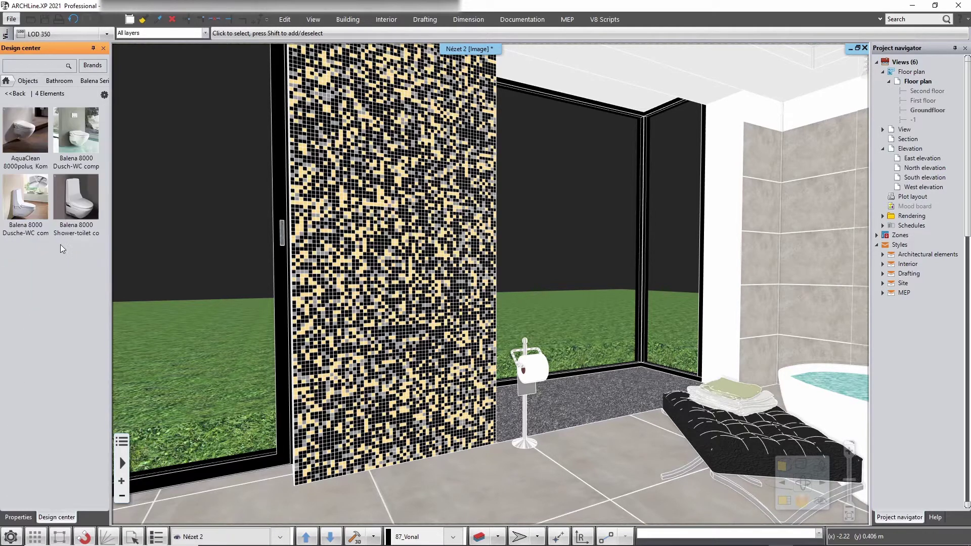
mouse_move(38, 151)
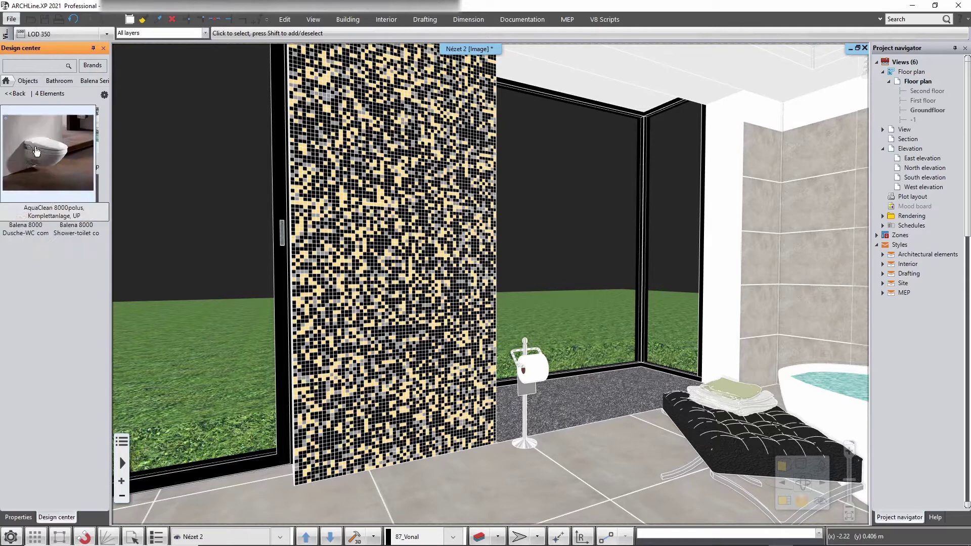
left_click_drag(37, 151, 399, 387)
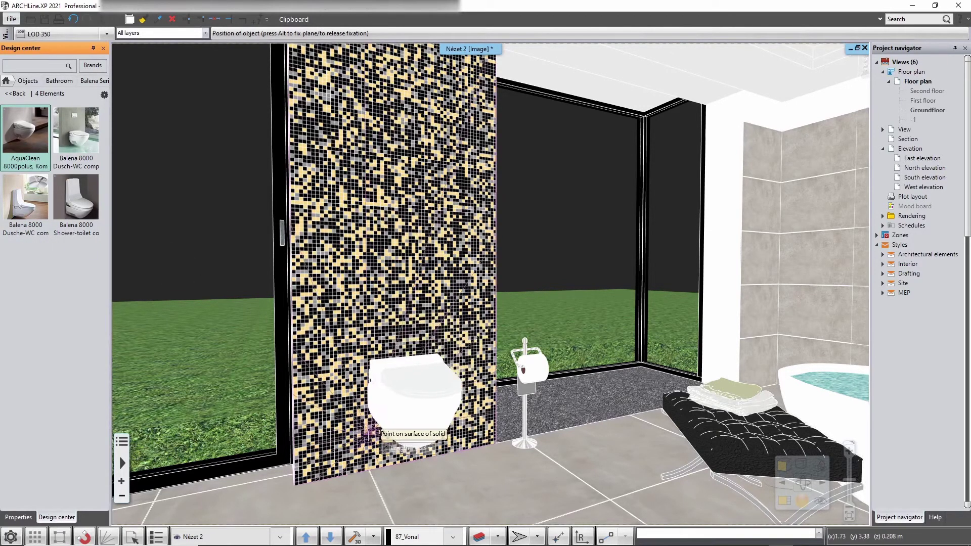
left_click(378, 373)
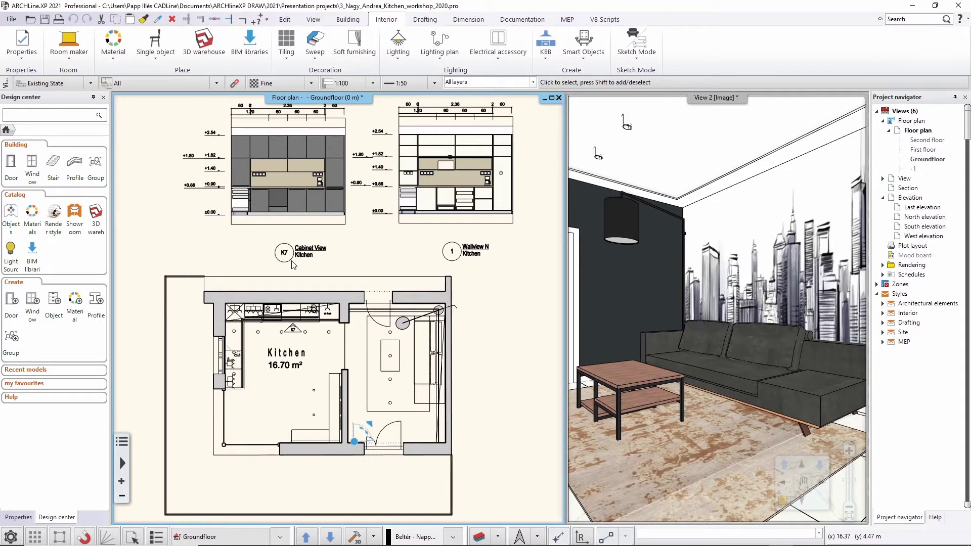
Select the Geberit Kappa 20 and Kappa 50 dual flush plates and the toilet flush button among the Bathroom Toilets objects
left_click(11, 220)
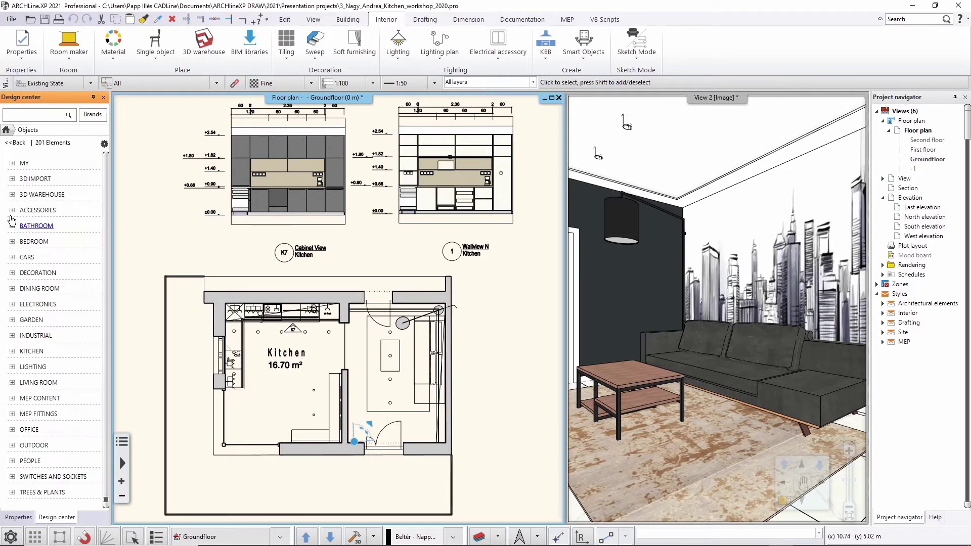
left_click(46, 228)
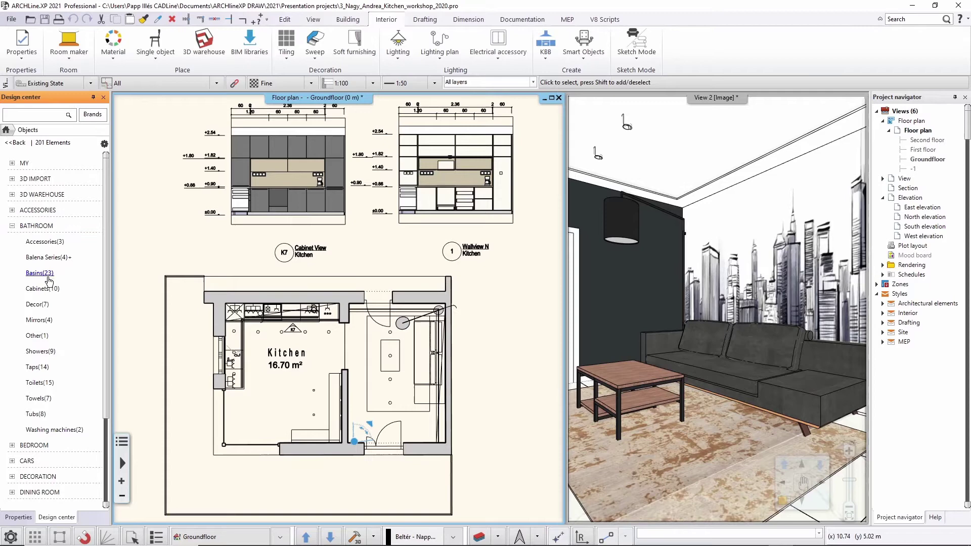
left_click(41, 383)
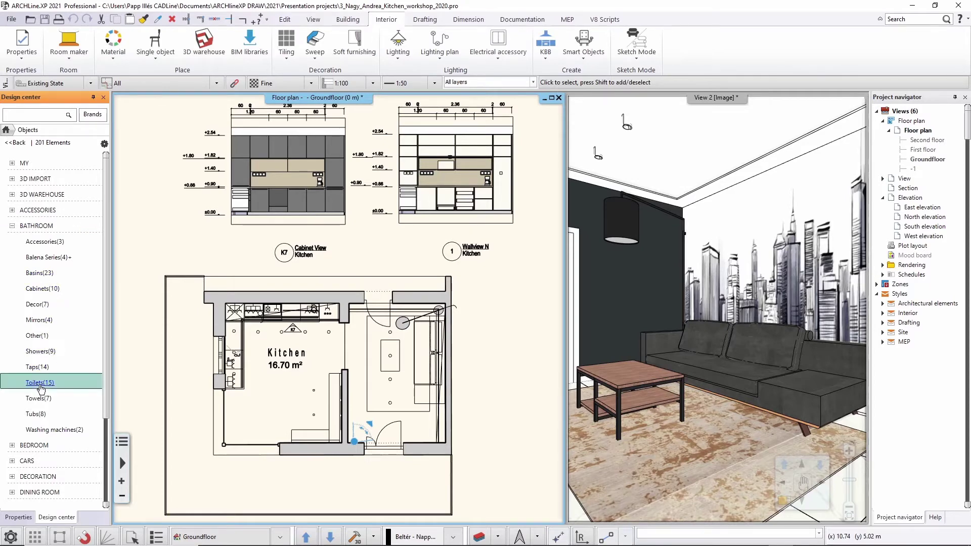
scroll(67, 337, "down", 3)
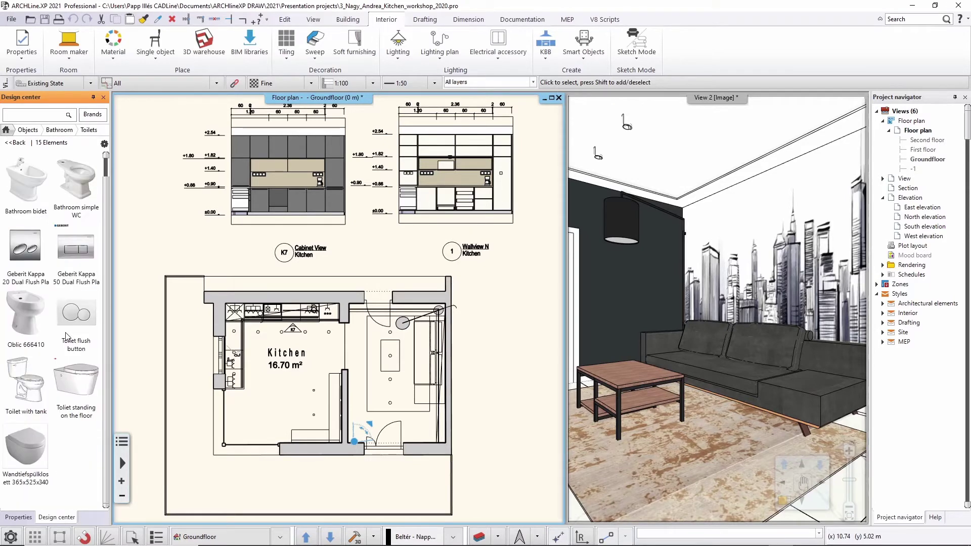
mouse_move(69, 295)
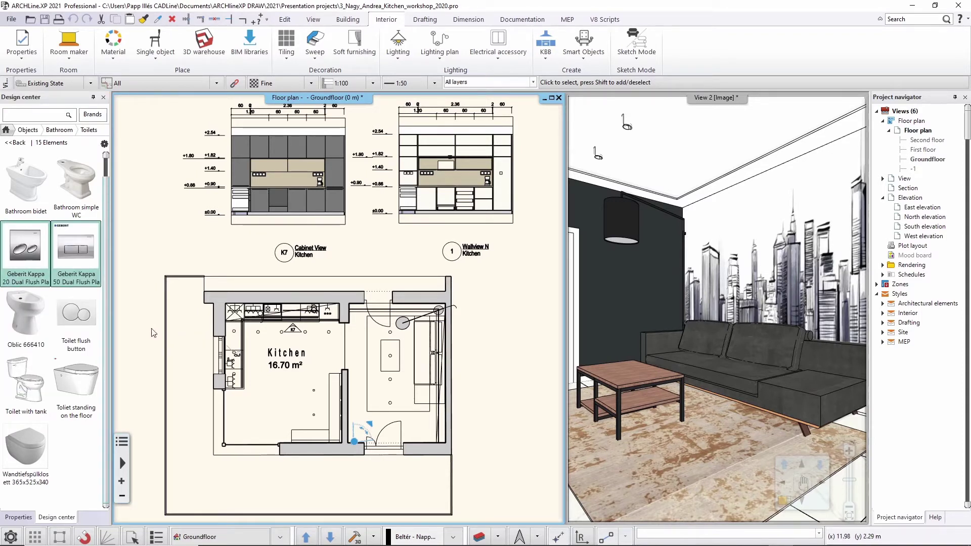
mouse_move(77, 327)
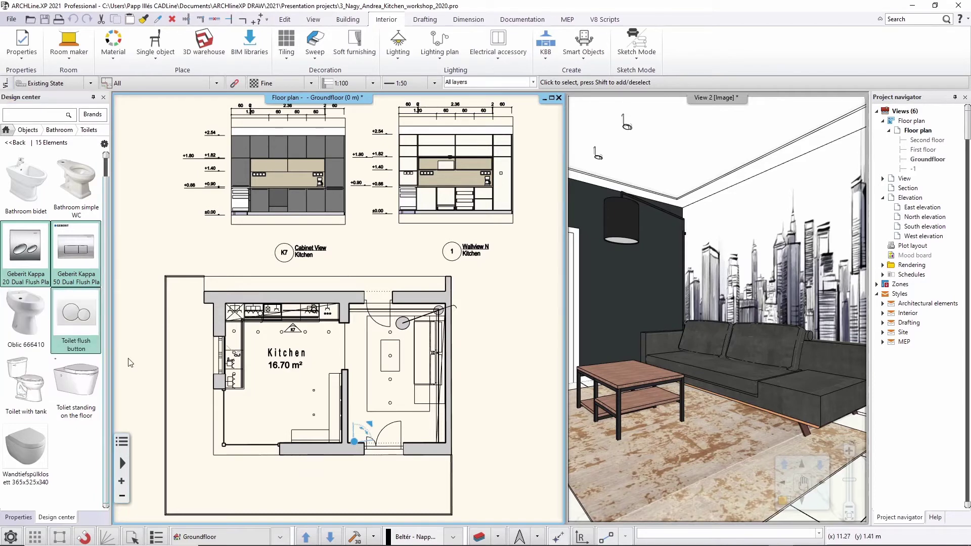
scroll(77, 349, "up", 3)
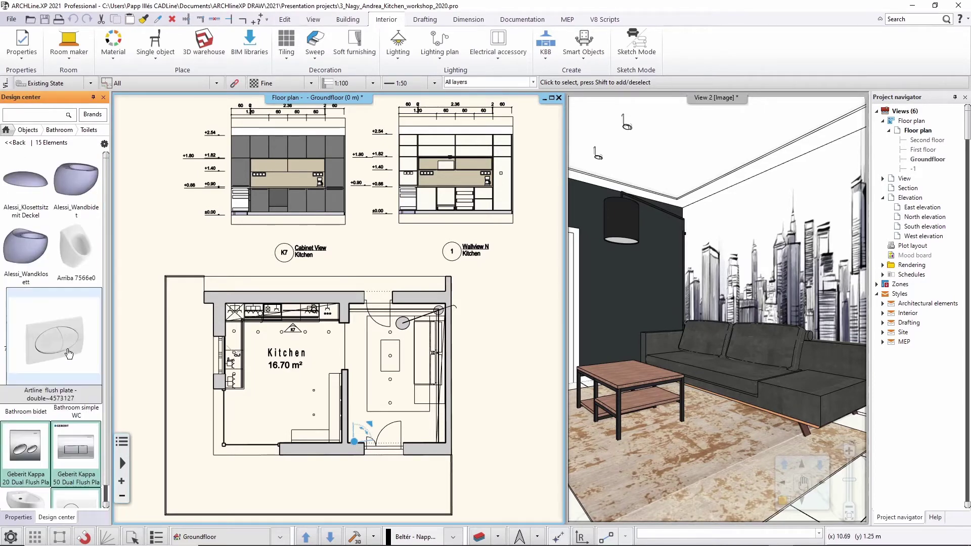
scroll(153, 402, "down", 1)
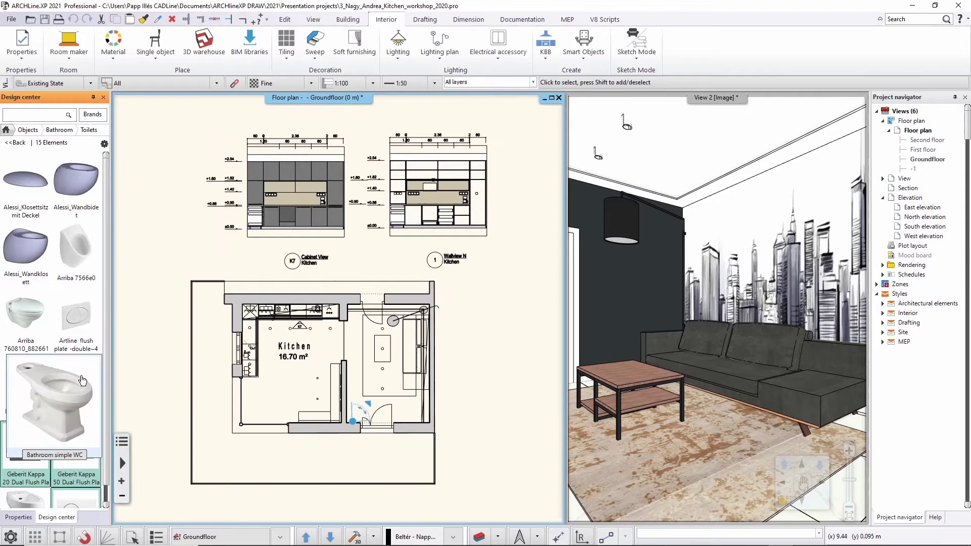
scroll(66, 373, "down", 3)
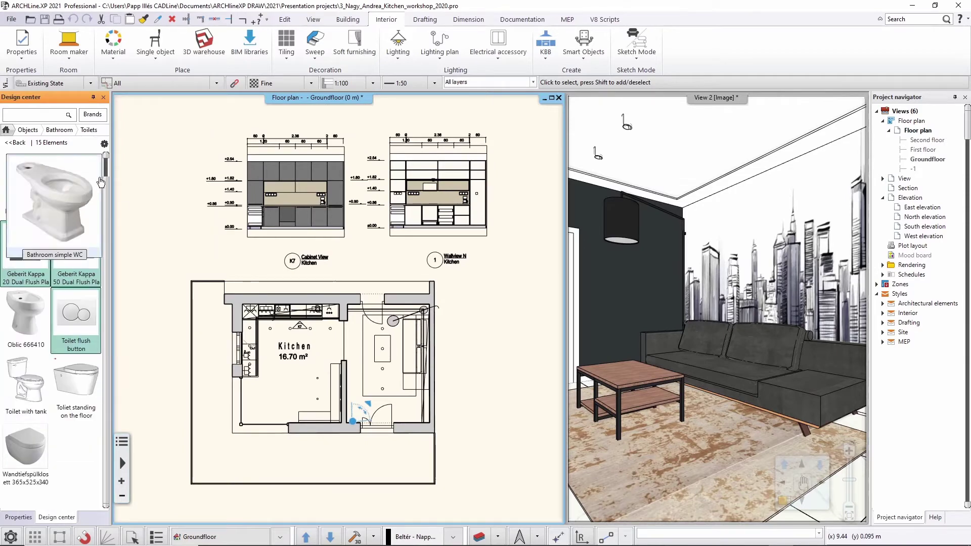
Sort the selected flush plate objects into the Balena Series subcategory of the BATHROOM category
left_click(104, 144)
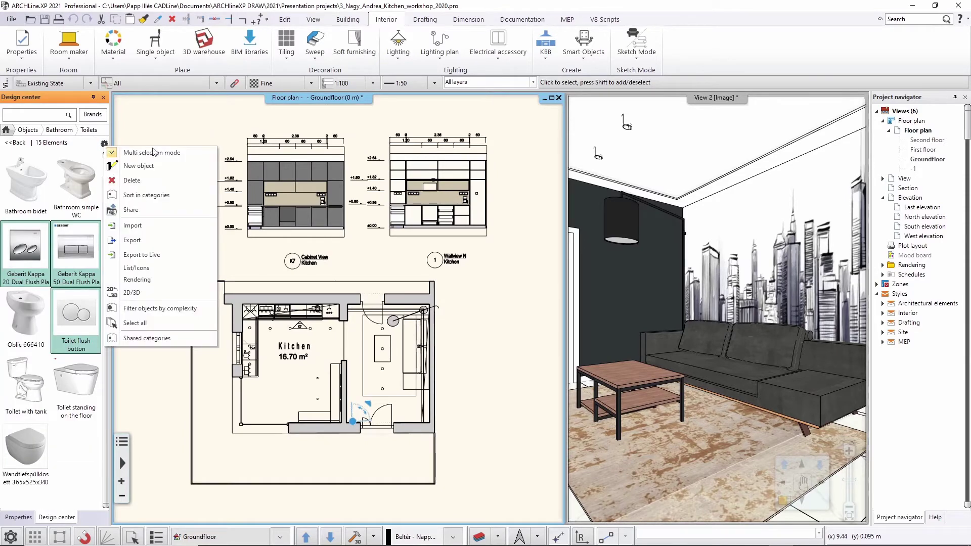
left_click(178, 197)
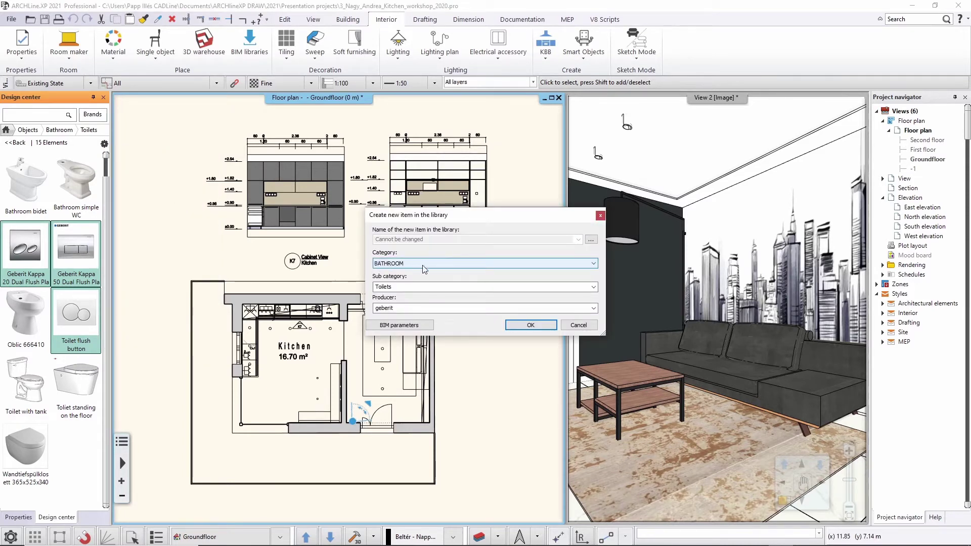
left_click(594, 287)
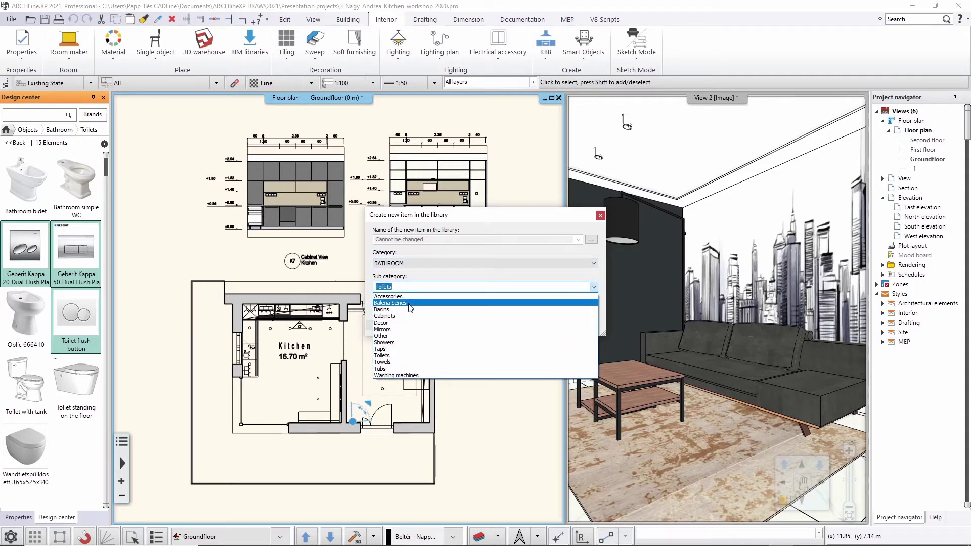
left_click(409, 303)
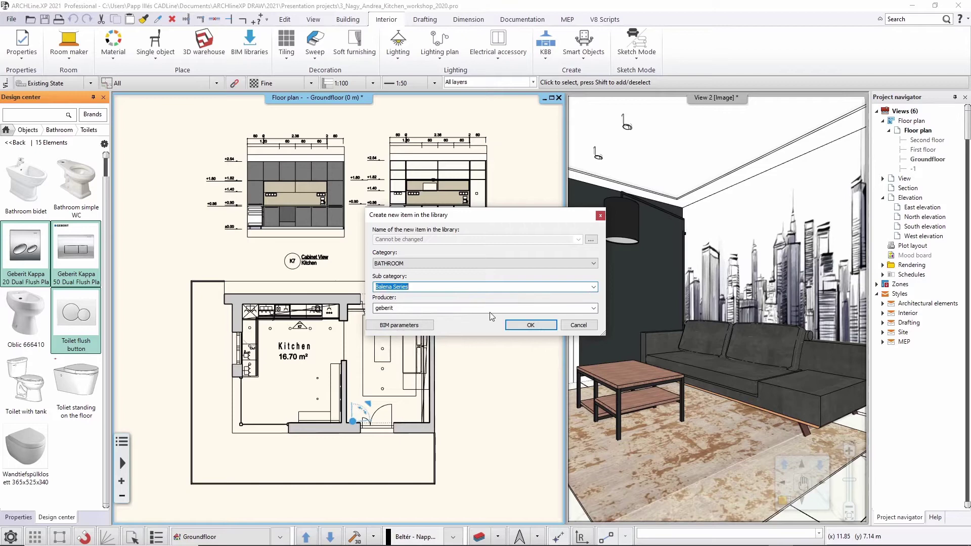
left_click(529, 326)
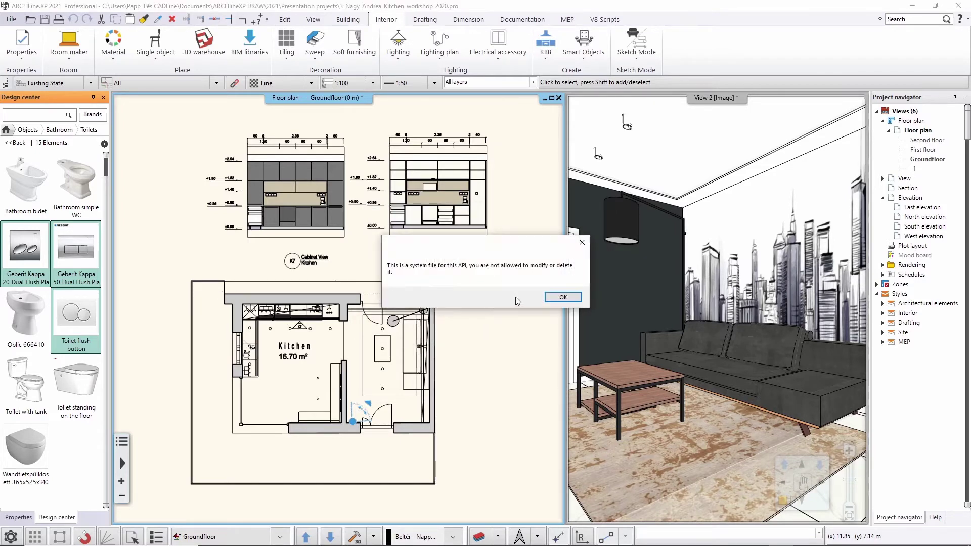
left_click(562, 297)
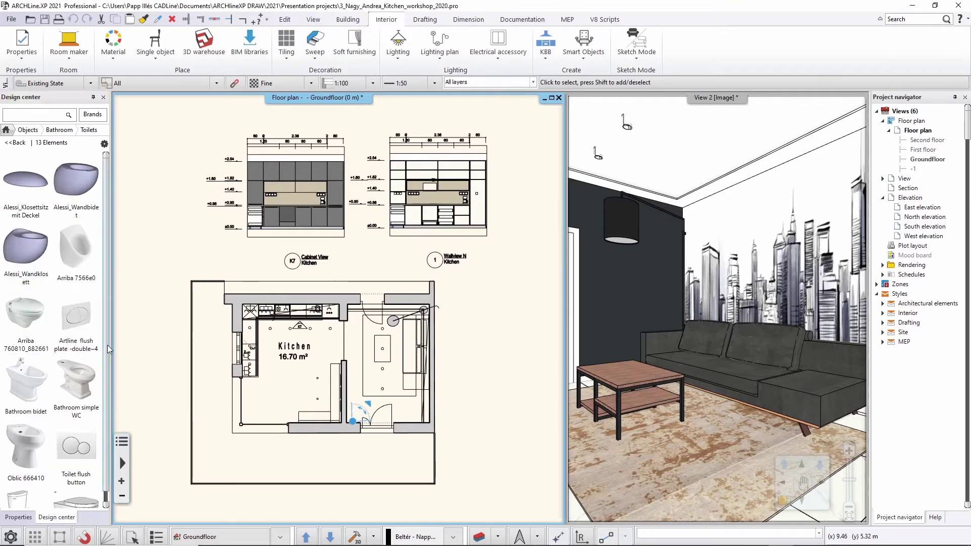
Check the remaining objects in the Toilets subcategory and return to the object category list
mouse_move(81, 446)
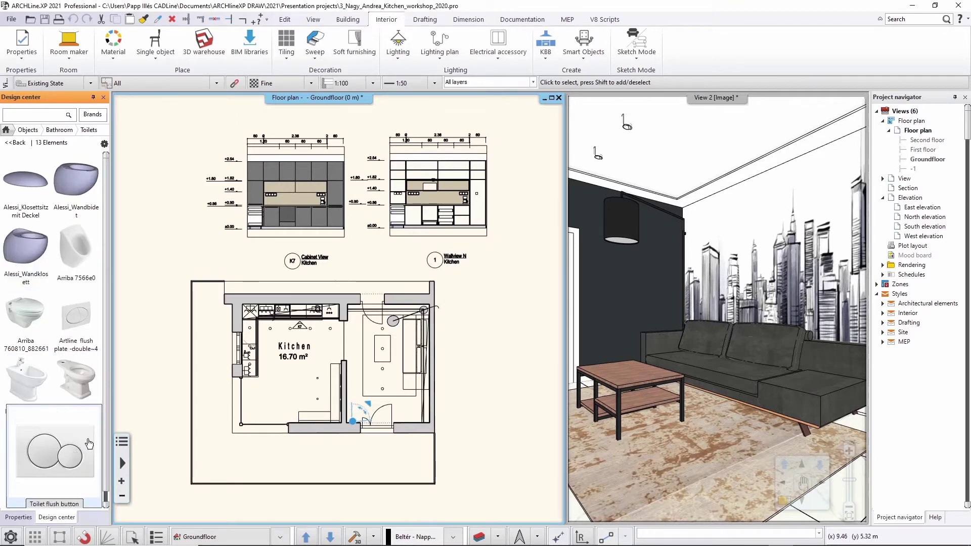
scroll(107, 368, "down", 2)
scroll(96, 367, "up", 3)
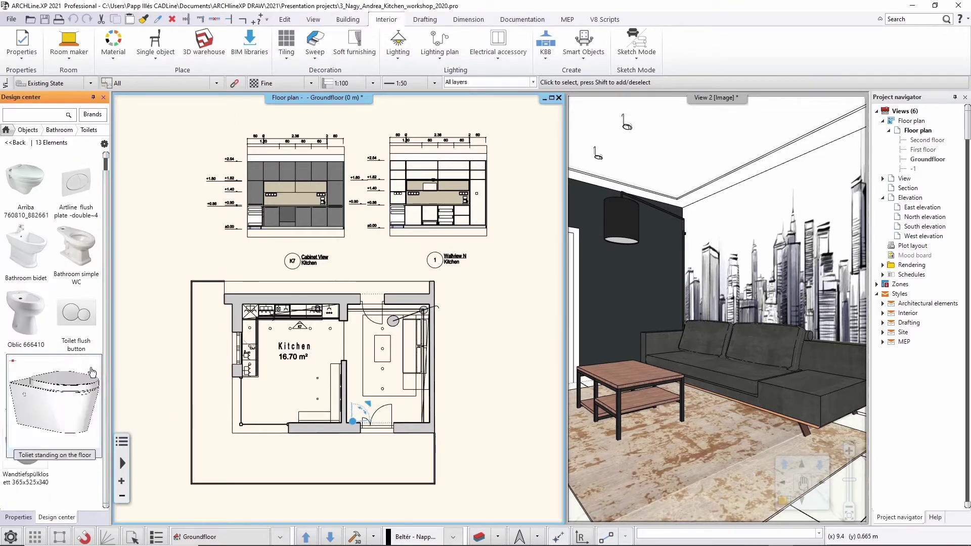
left_click(18, 143)
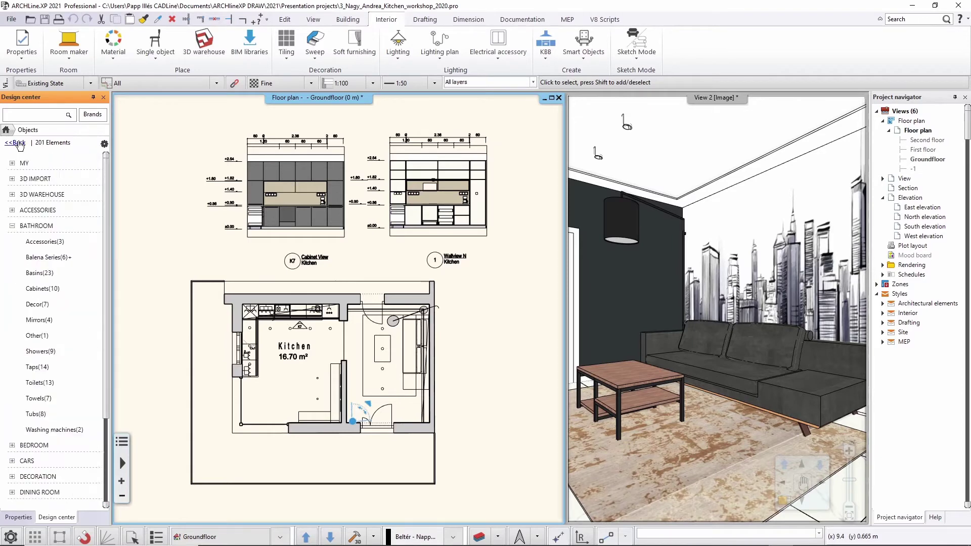
Check the objects in the Balena Series subcategory of the BATHROOM category in the kitchen project and in the mosaic-wall bathroom project
left_click(38, 257)
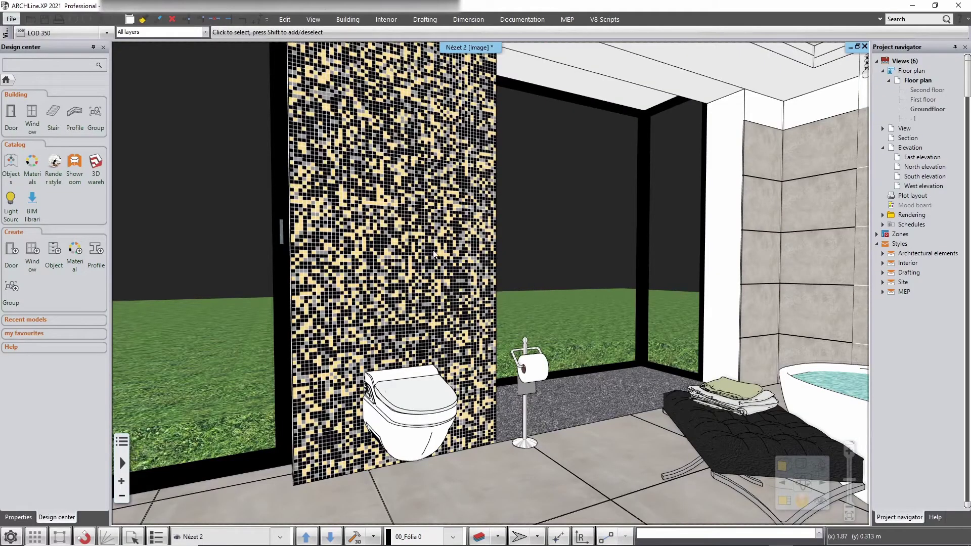
left_click(18, 166)
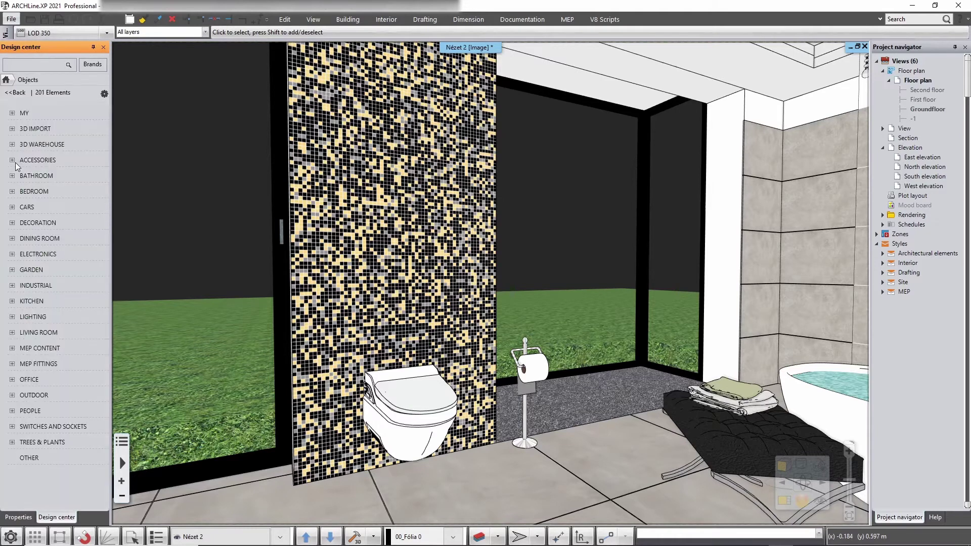
left_click(37, 175)
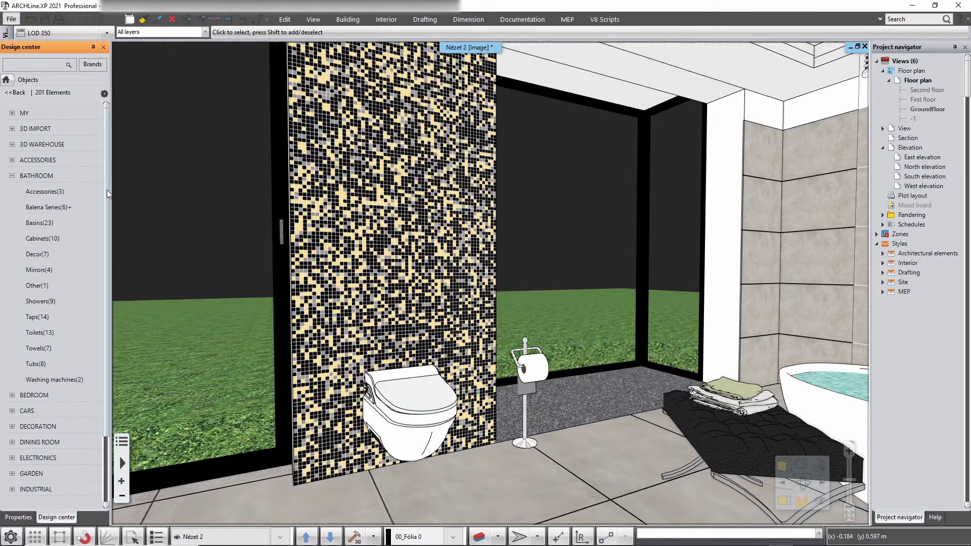
left_click(62, 211)
mouse_move(65, 279)
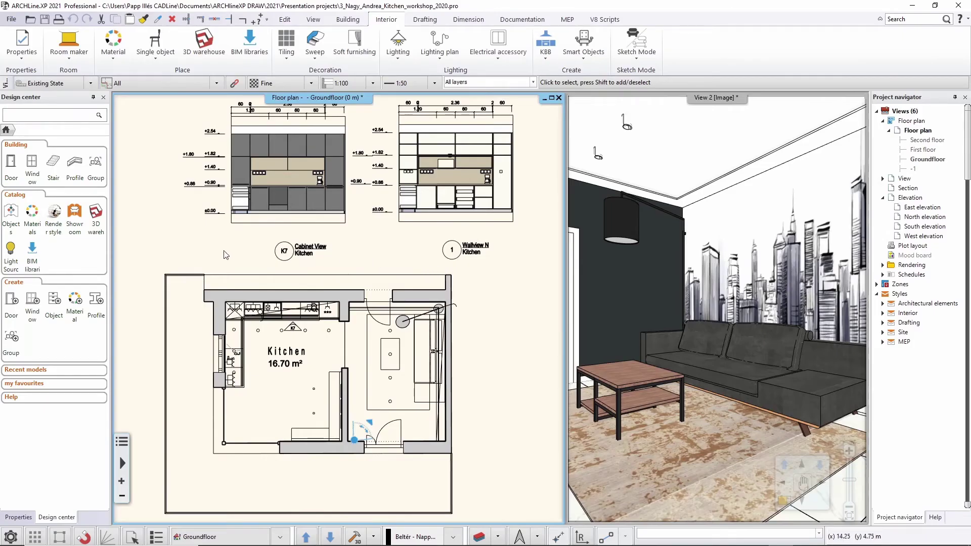
Share the Cabinets subcategory of the BATHROOM object category from the kitchen project
left_click(10, 217)
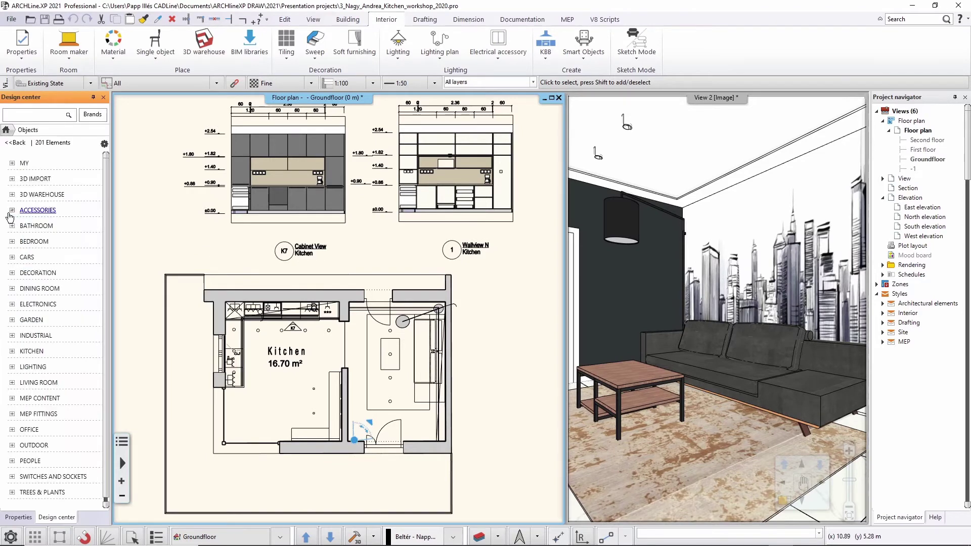
left_click(40, 228)
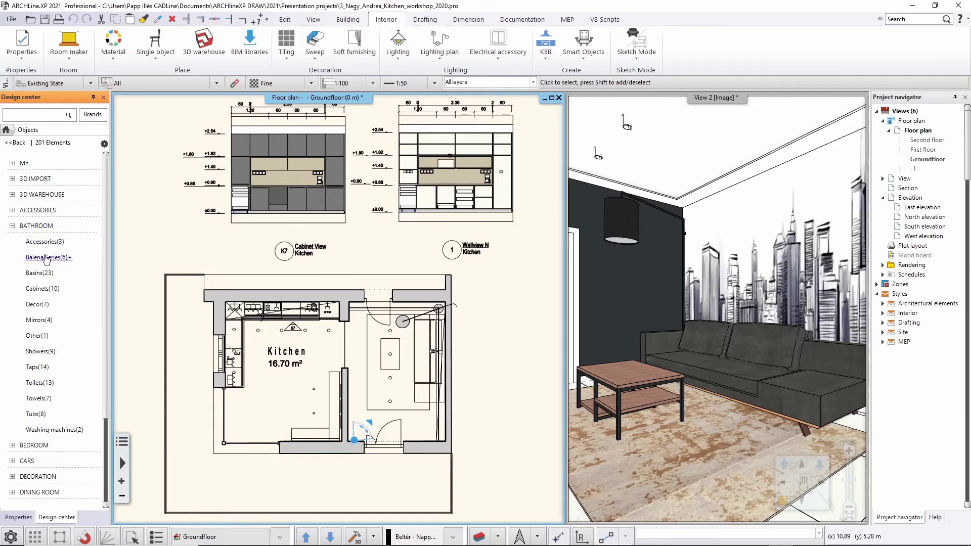
right_click(40, 290)
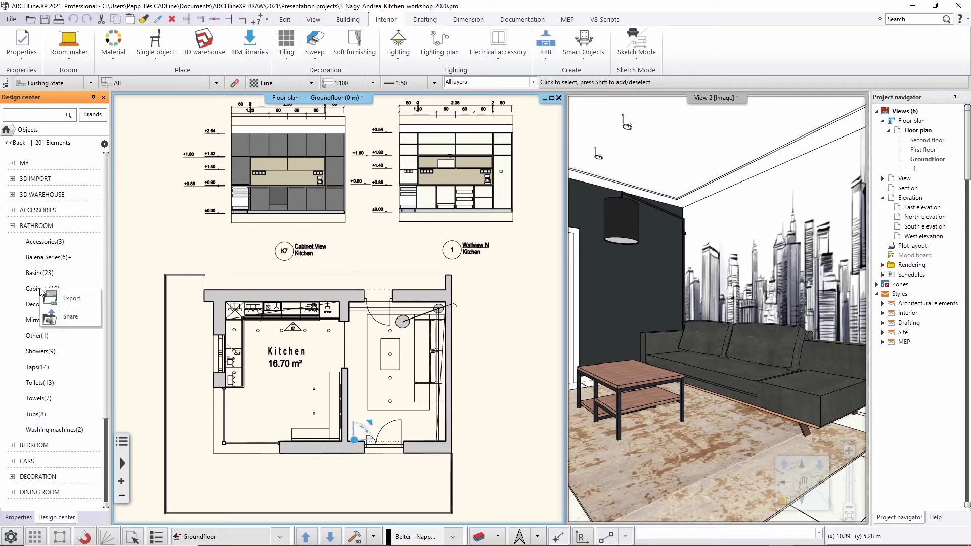
left_click(71, 317)
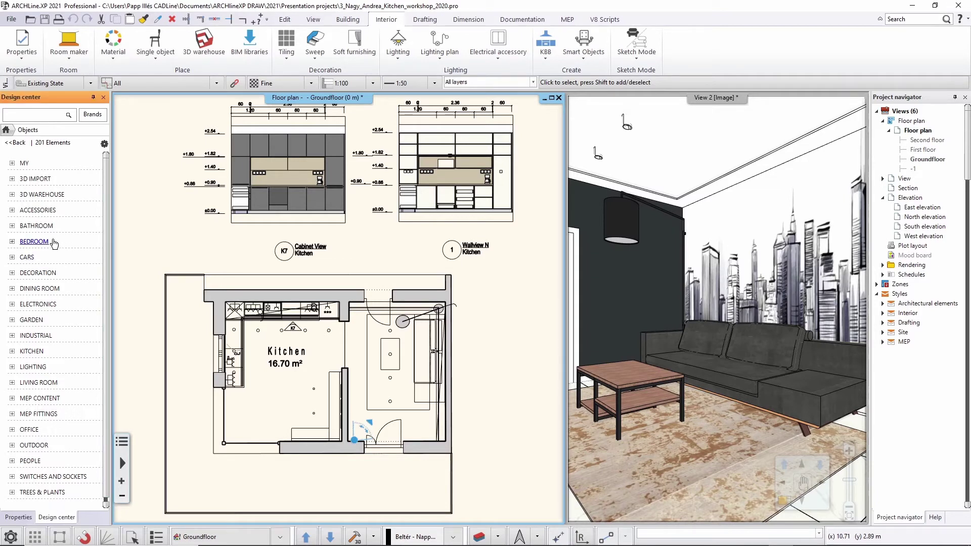
Share the Taps subcategory of the BATHROOM object category
left_click(34, 227)
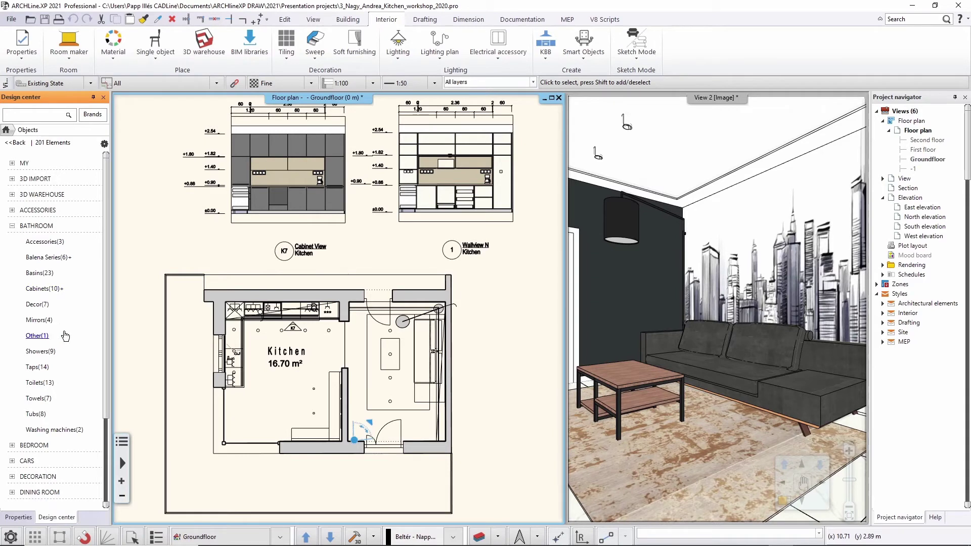
right_click(41, 370)
left_click(67, 398)
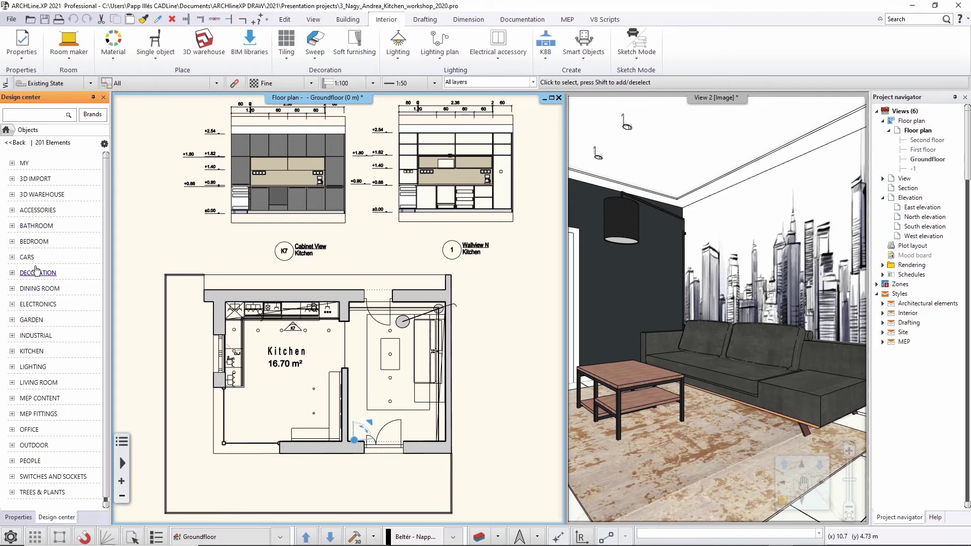
Open the list of shared categories from the Creating Network Share settings in the Open and Save options
left_click(10, 537)
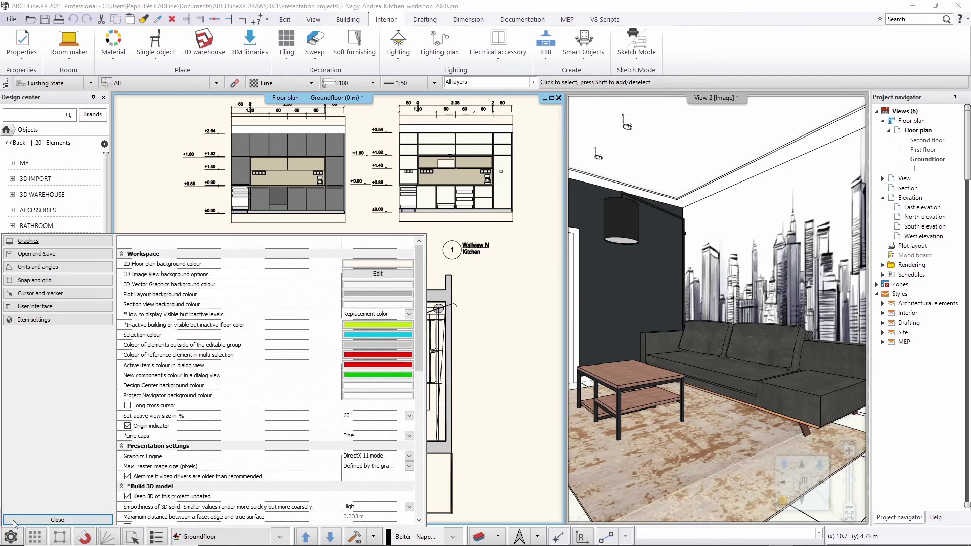
left_click(32, 257)
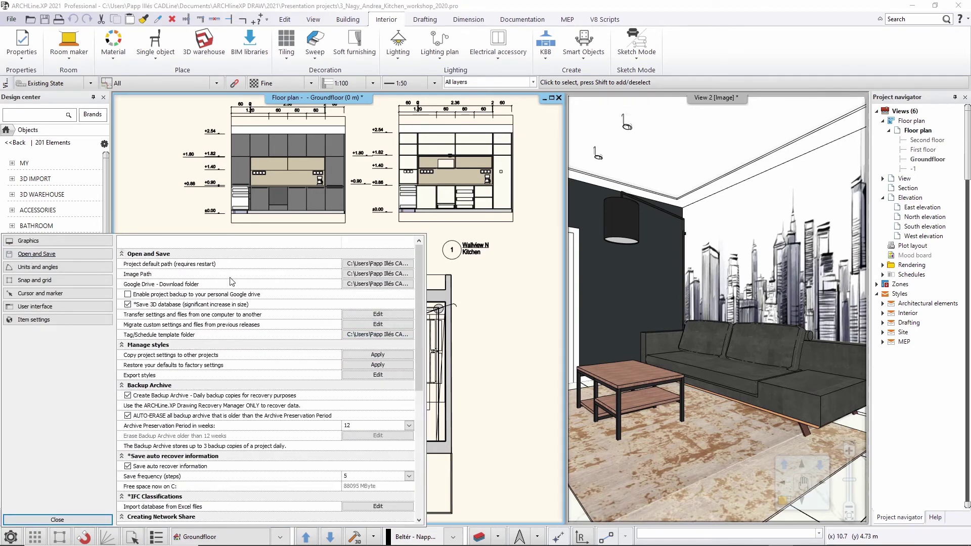
scroll(233, 283, "down", 3)
scroll(235, 323, "down", 2)
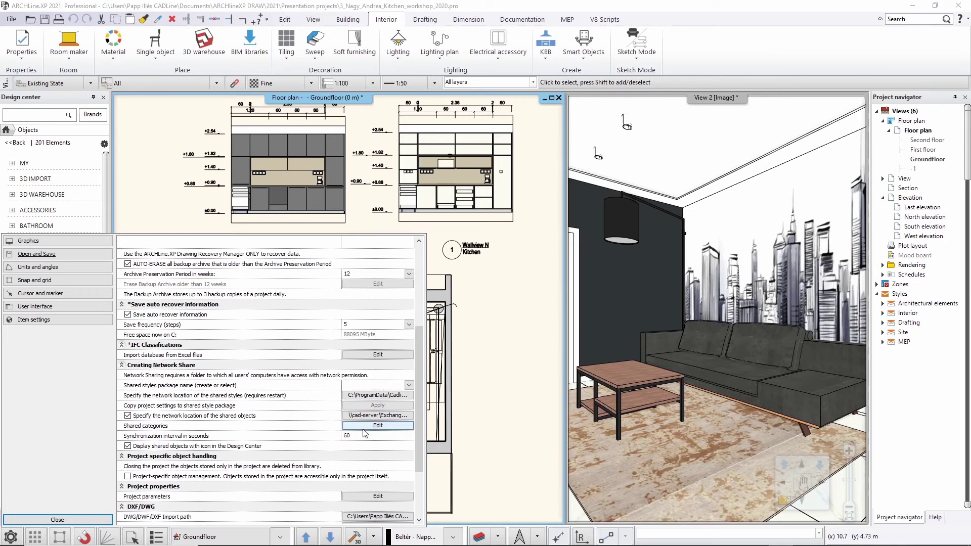
left_click(379, 426)
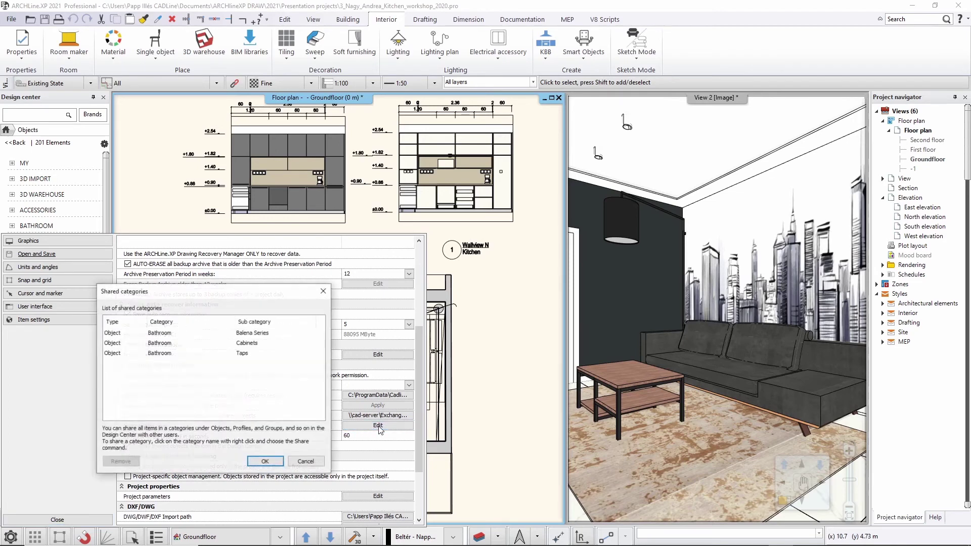
Remove the Bathroom Taps subcategory from the shared categories, accept the list and close the options
left_click(158, 336)
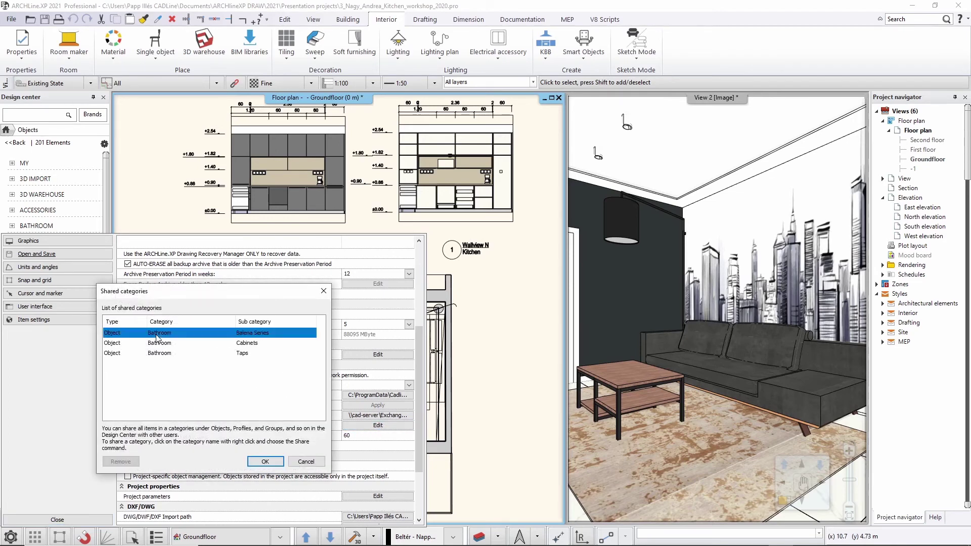
left_click(159, 342)
left_click(158, 354)
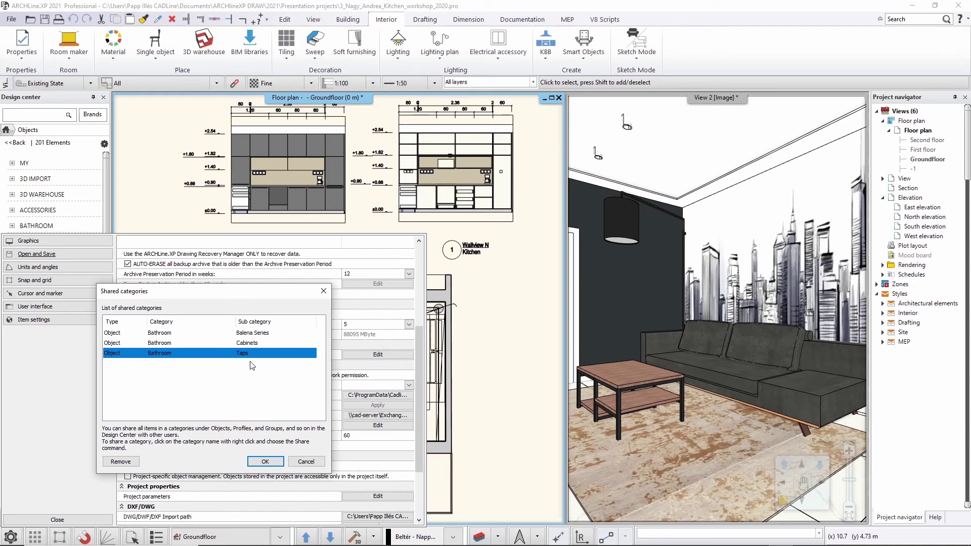
left_click(124, 462)
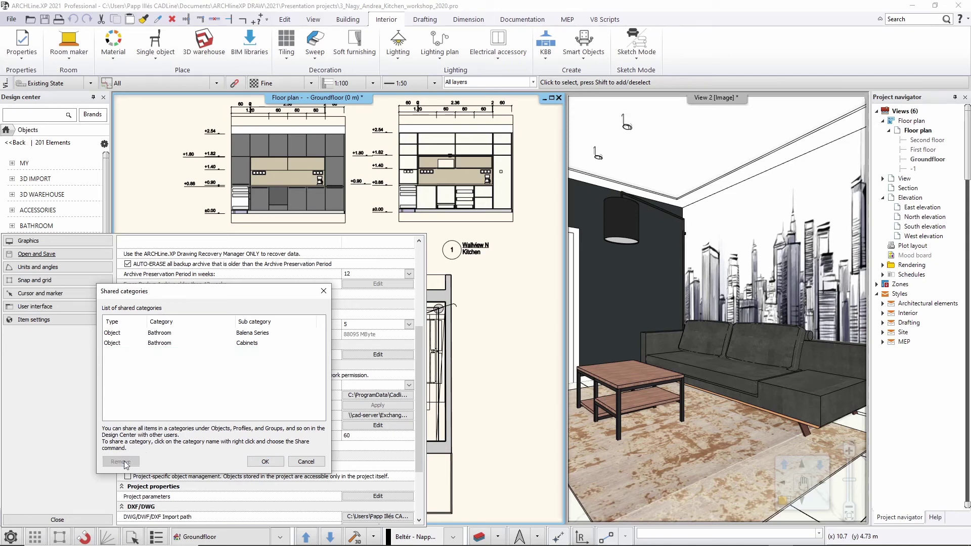
left_click(263, 461)
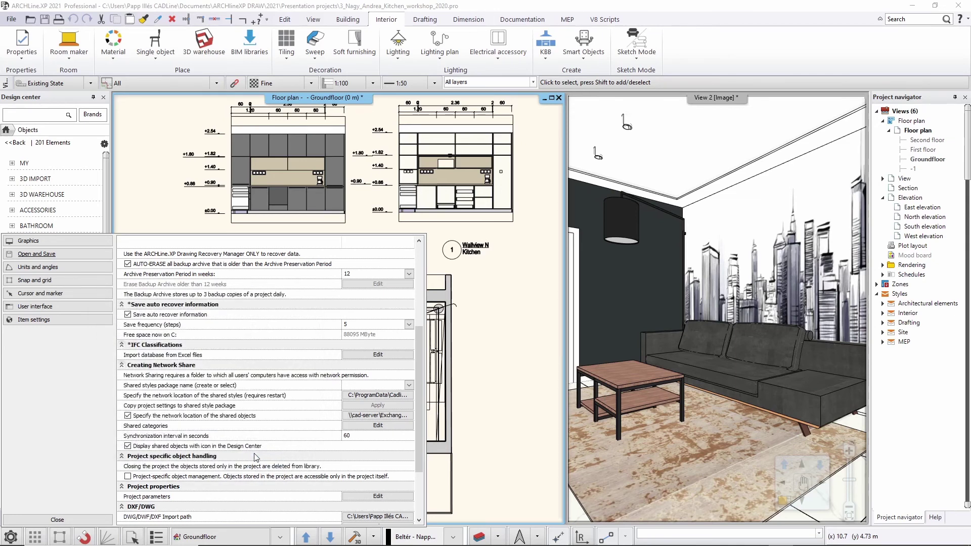
left_click(56, 520)
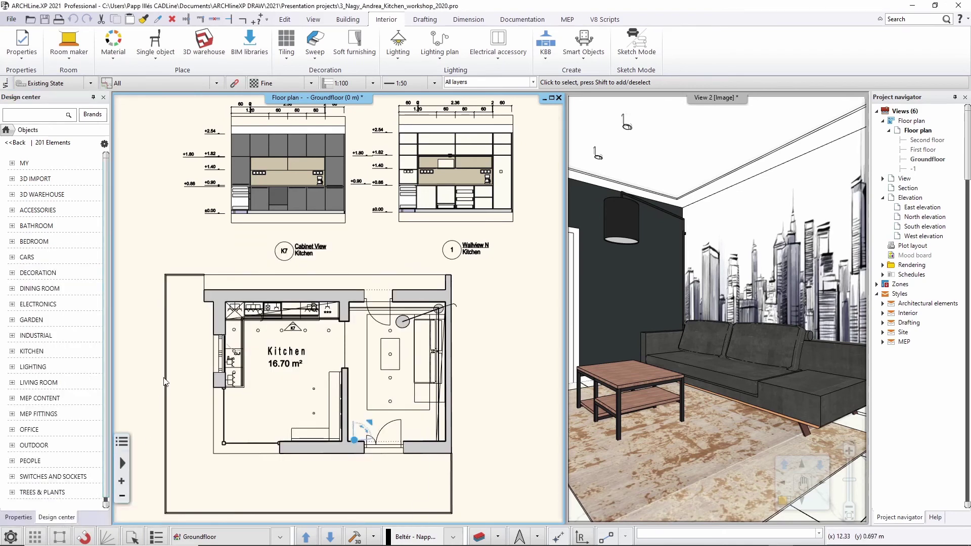